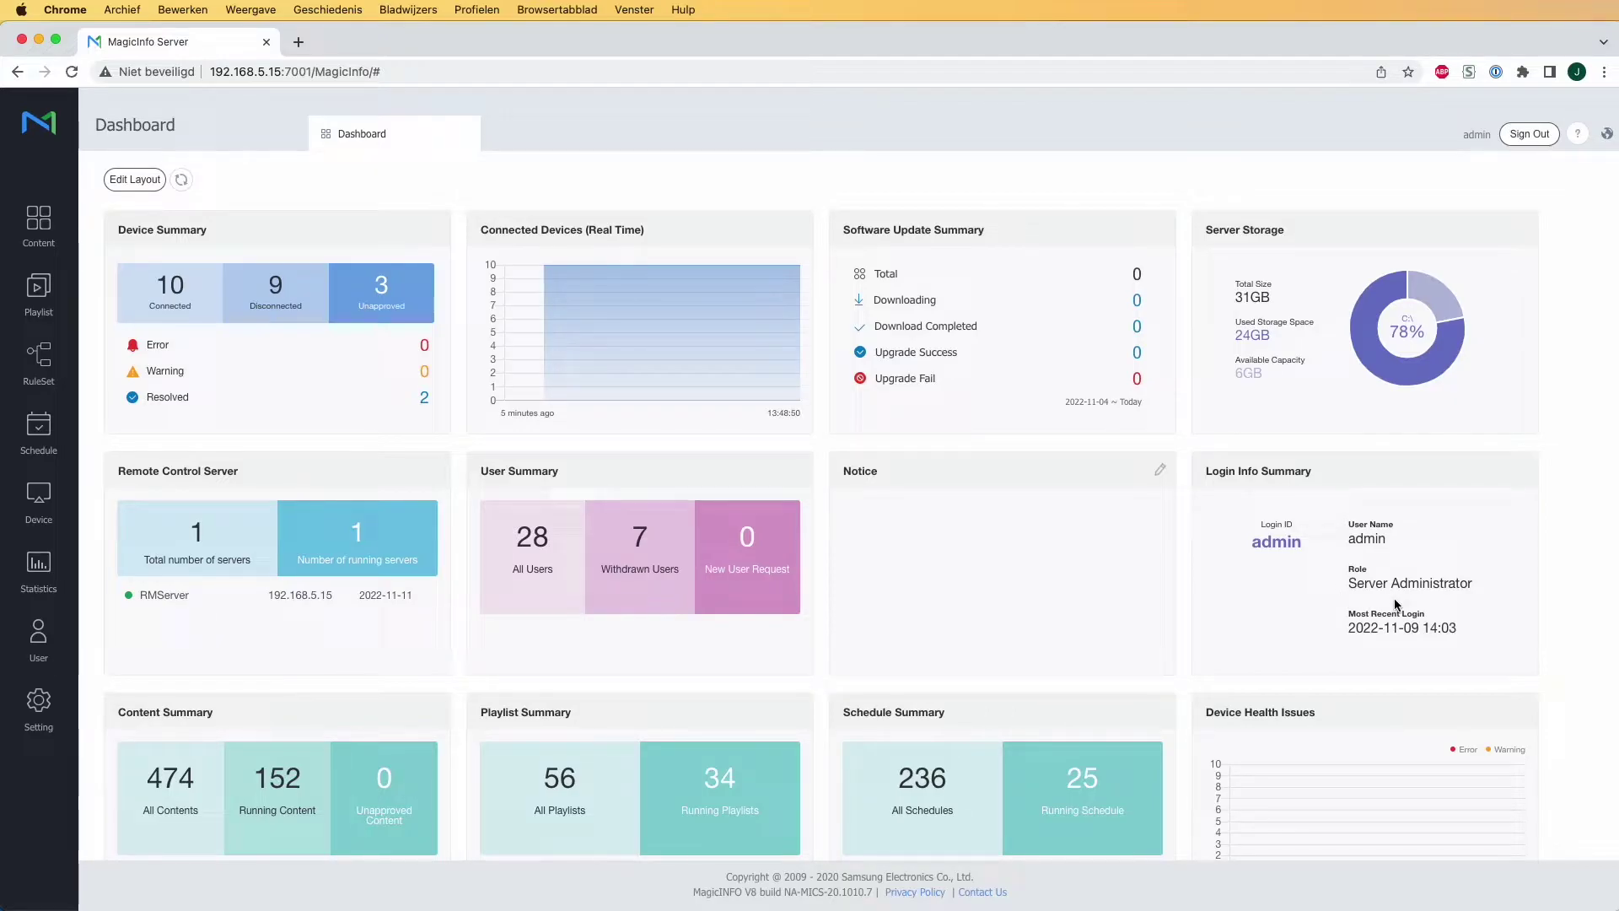
# - Open Server Settings under Server management and scroll down to the Password Policies section
pyautogui.click(37, 714)
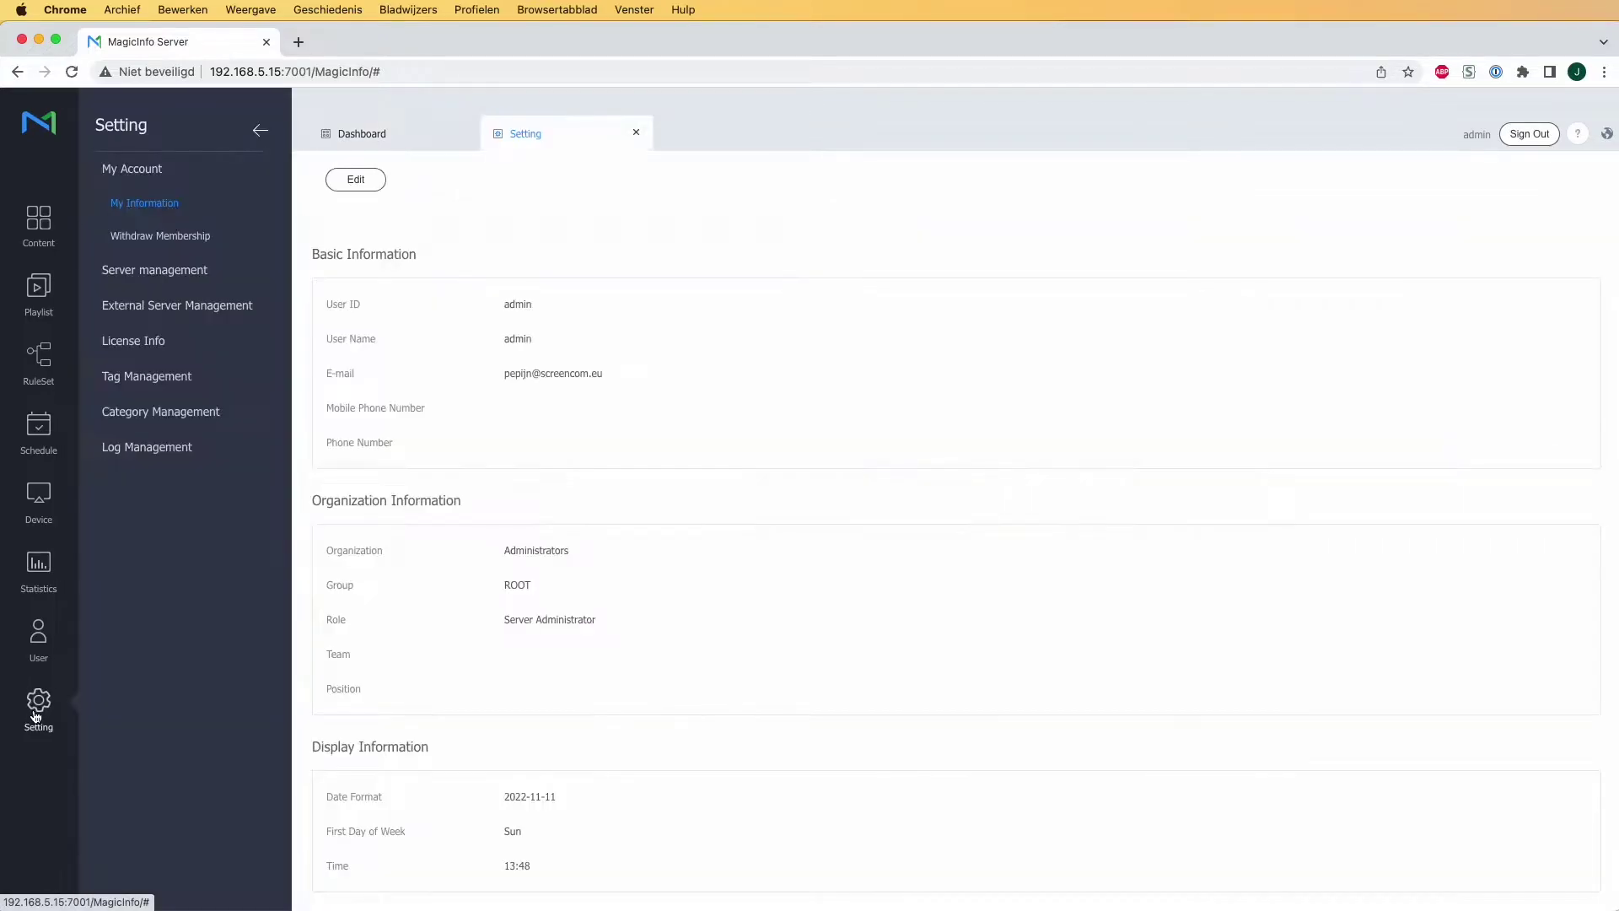
pyautogui.click(193, 270)
pyautogui.click(168, 304)
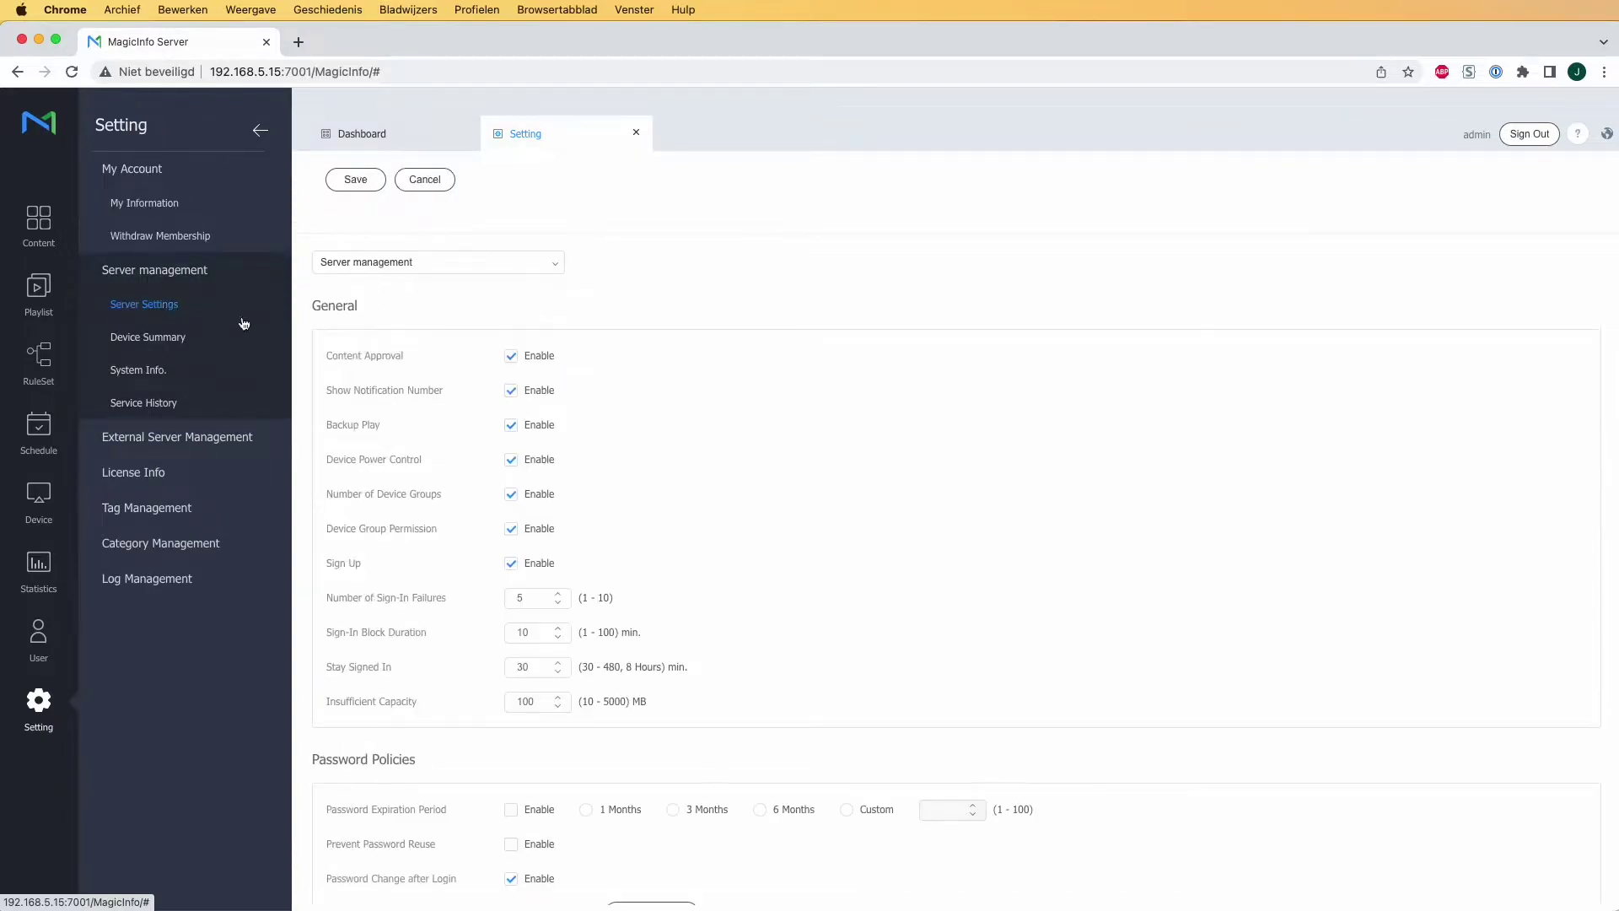
pyautogui.scroll(-2, 594, 410)
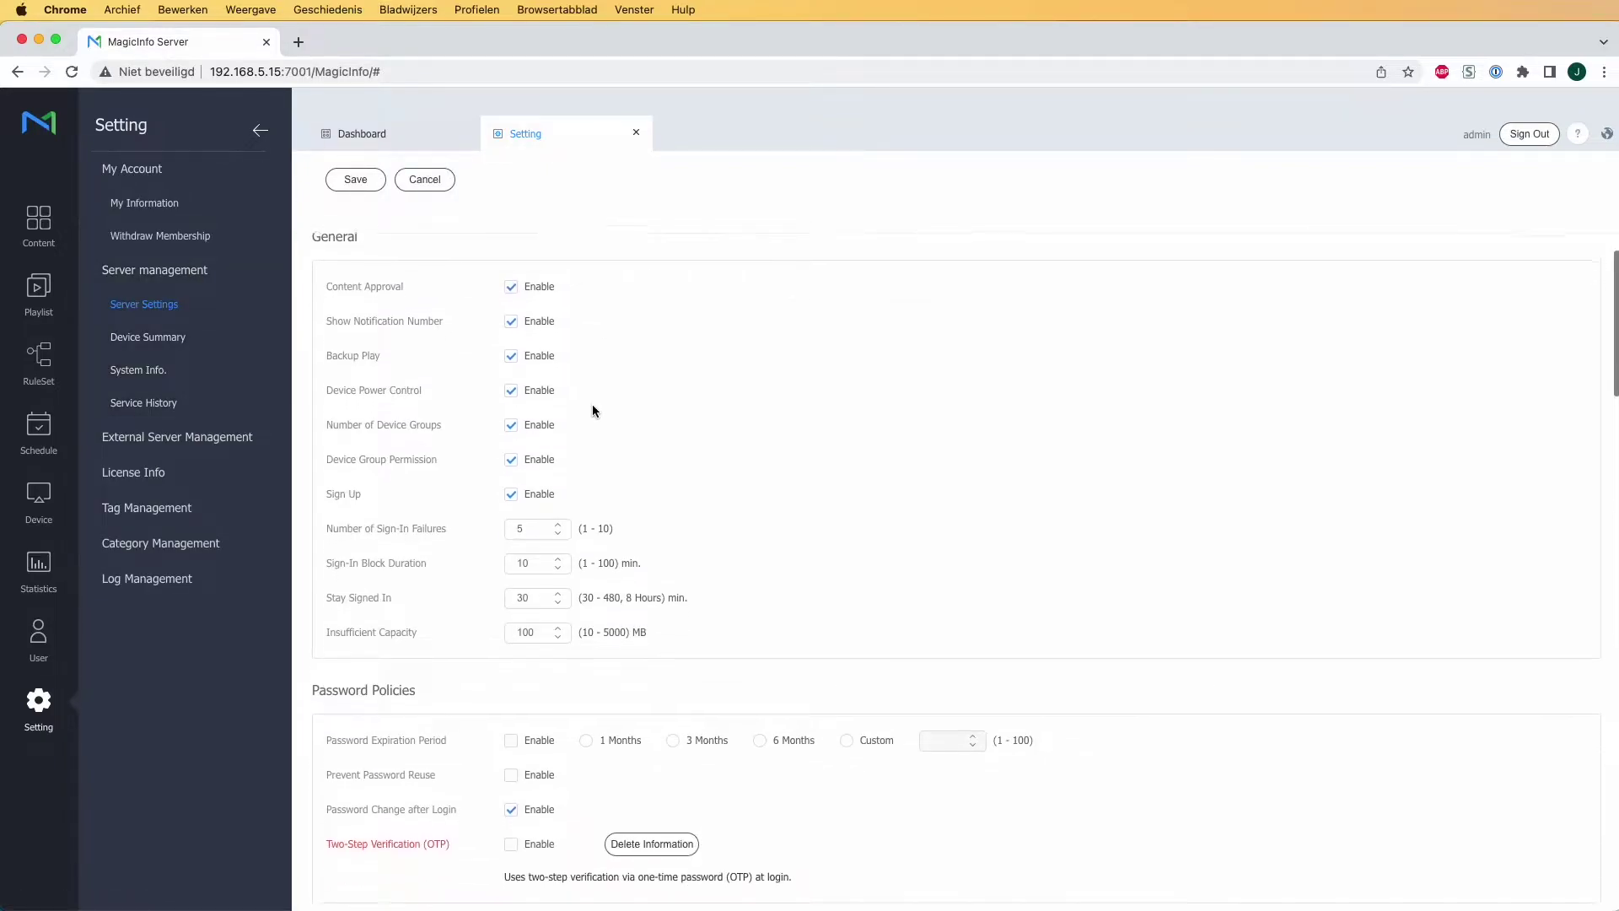
pyautogui.scroll(-5, 592, 410)
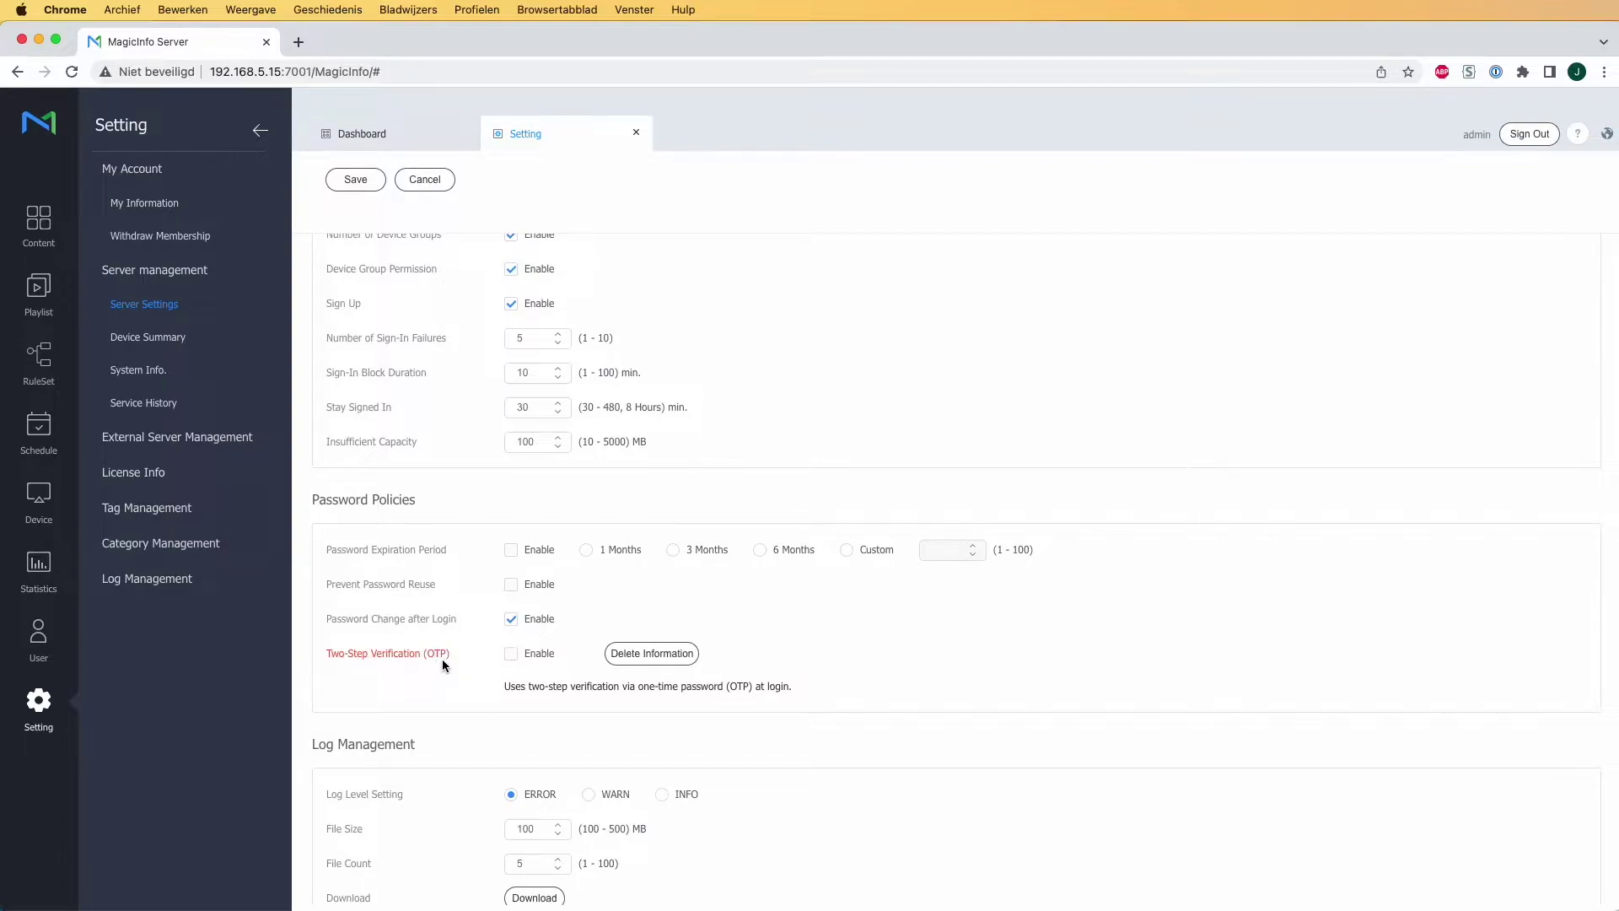
pyautogui.scroll(-2, 427, 659)
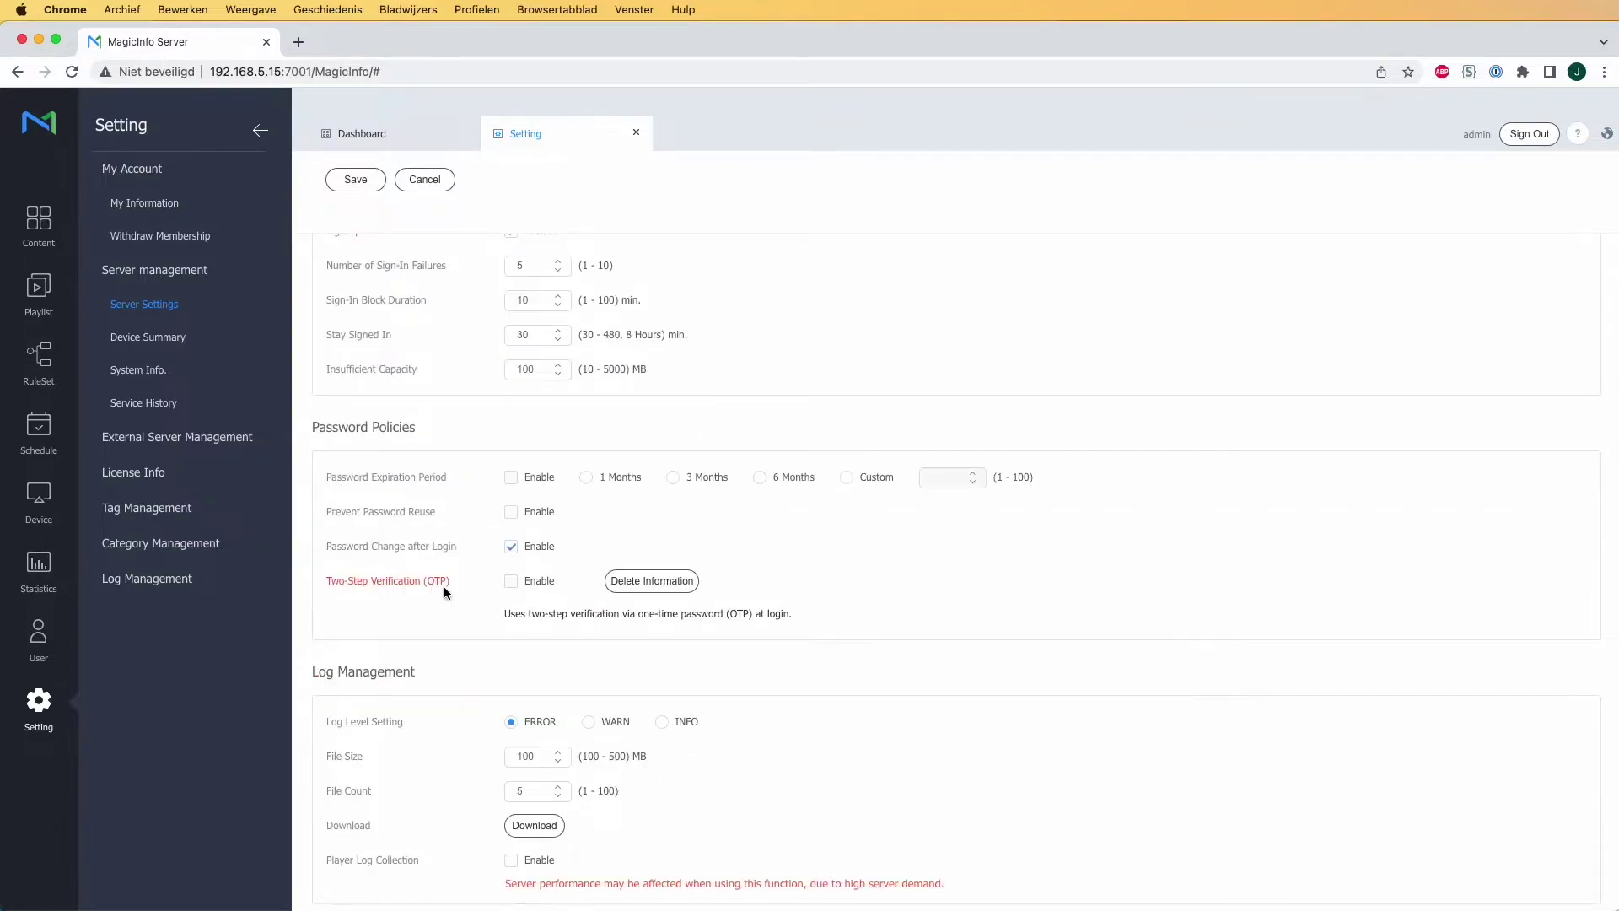
# - Enable Two-Step Verification (OTP), limit trusted devices to a 1-day period, and save
pyautogui.click(511, 582)
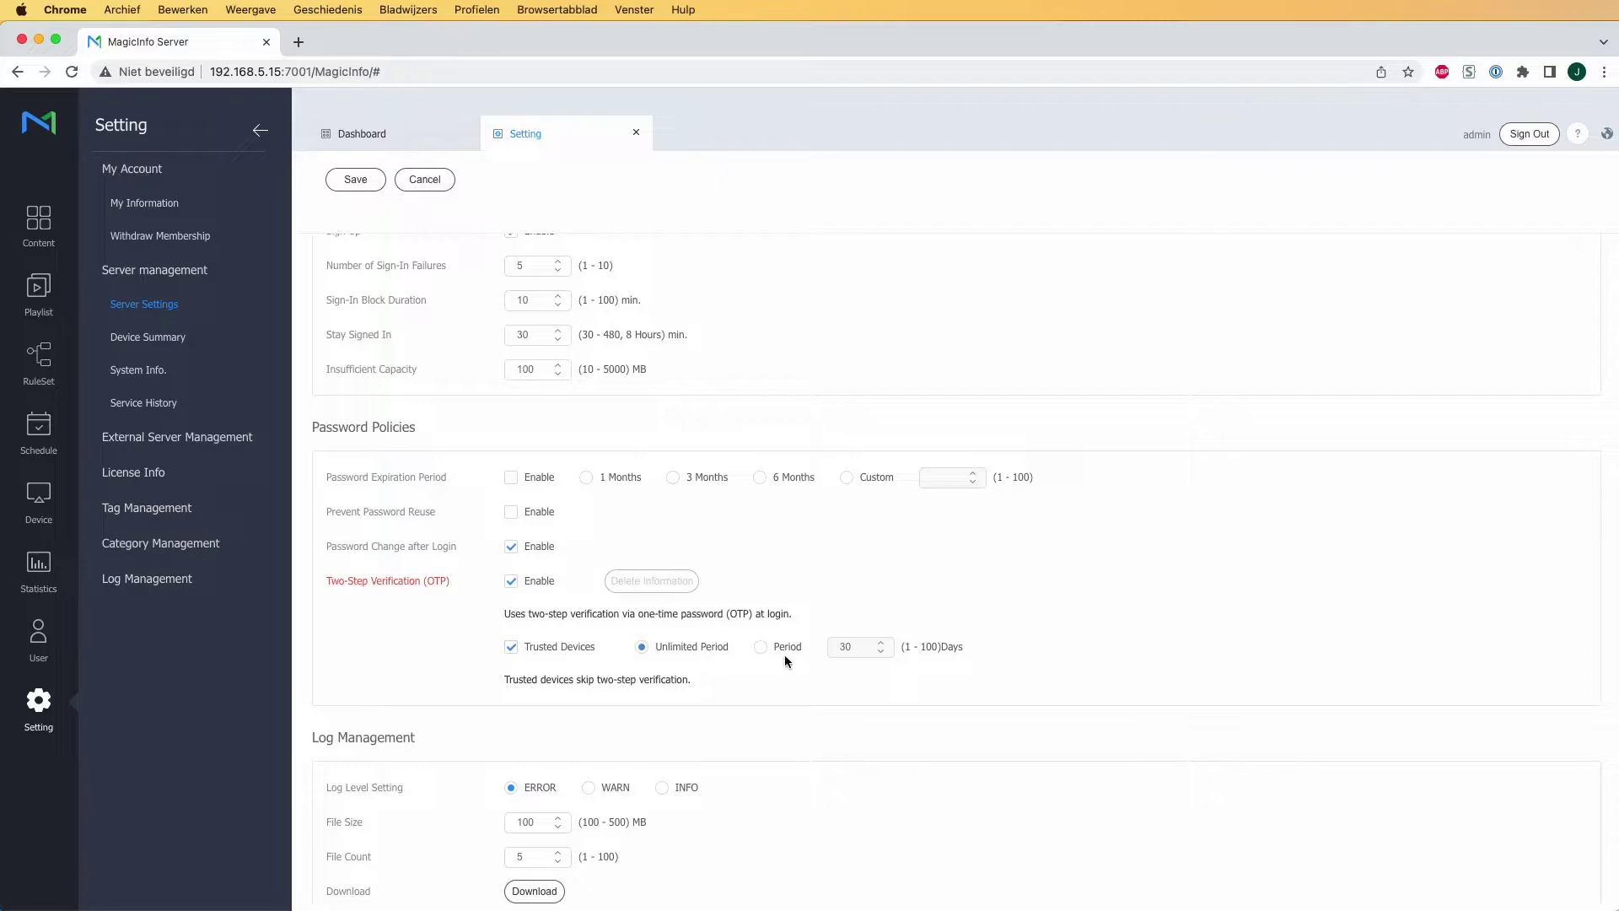
pyautogui.click(761, 647)
pyautogui.scroll(-1, 810, 653)
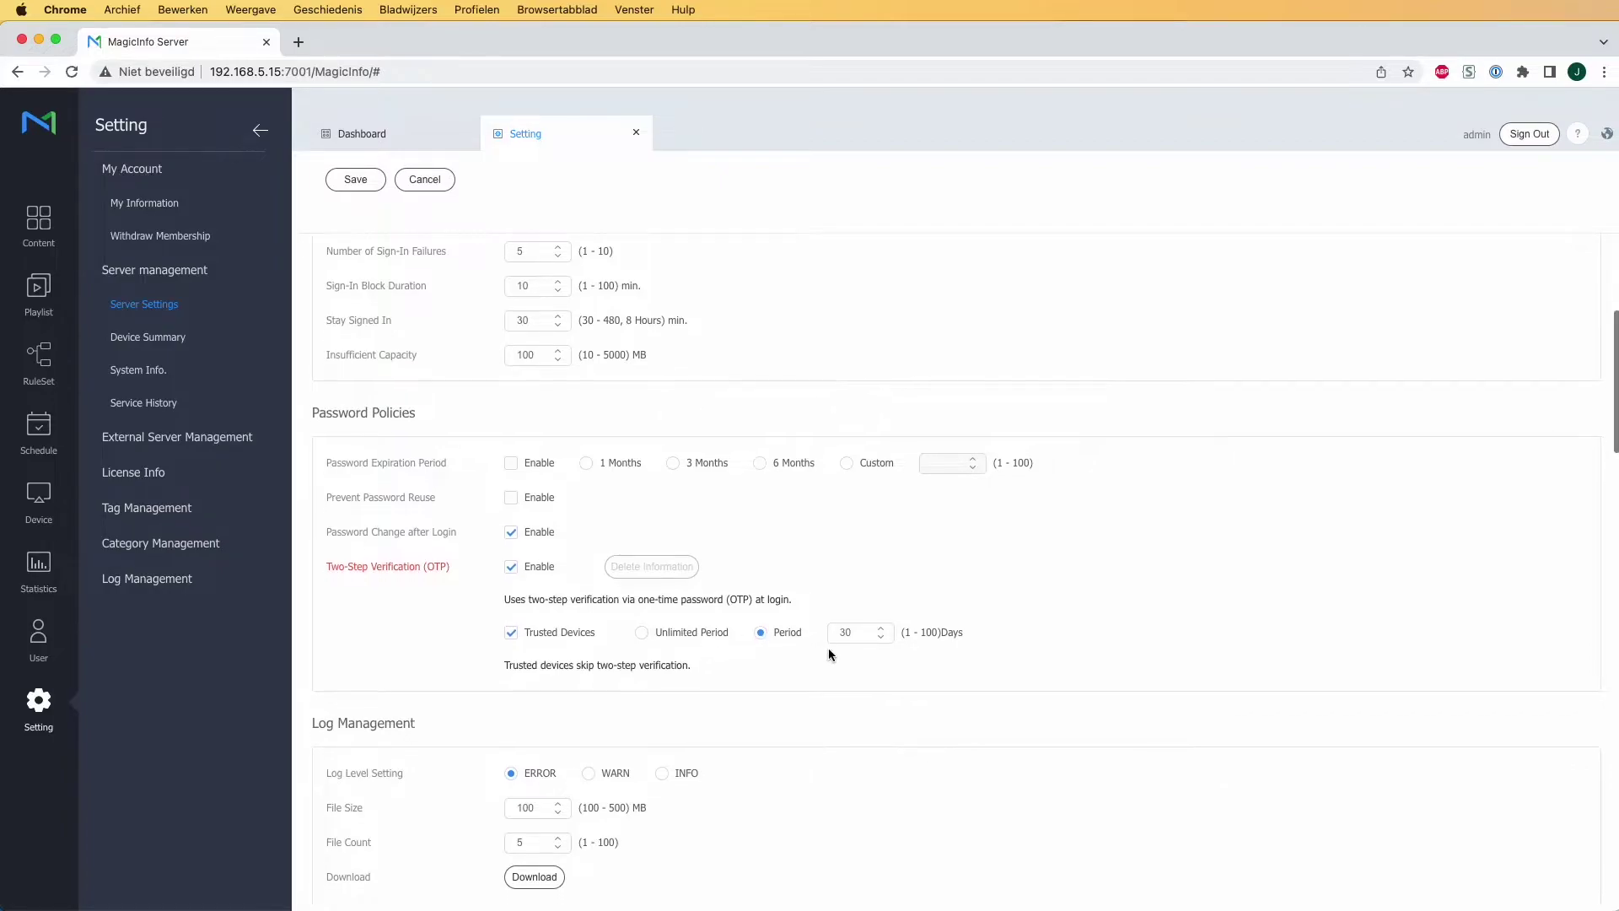
pyautogui.moveTo(855, 632); pyautogui.dragTo(837, 637)
pyautogui.write('1')
pyautogui.click(355, 179)
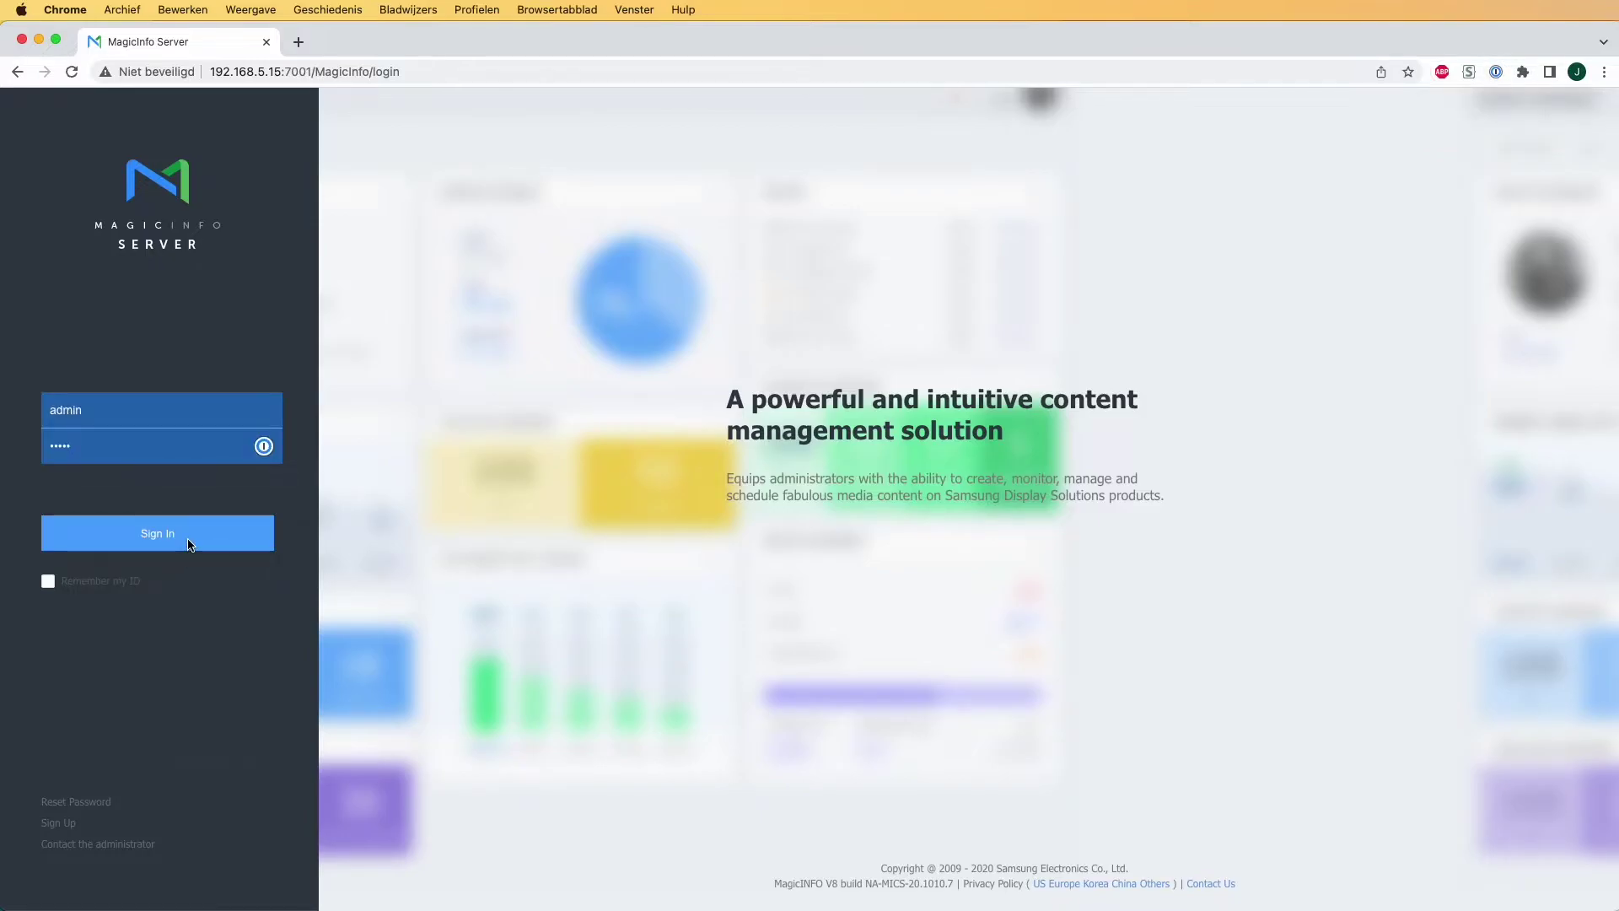
# - Sign in to the server with the administrator account
pyautogui.click(188, 540)
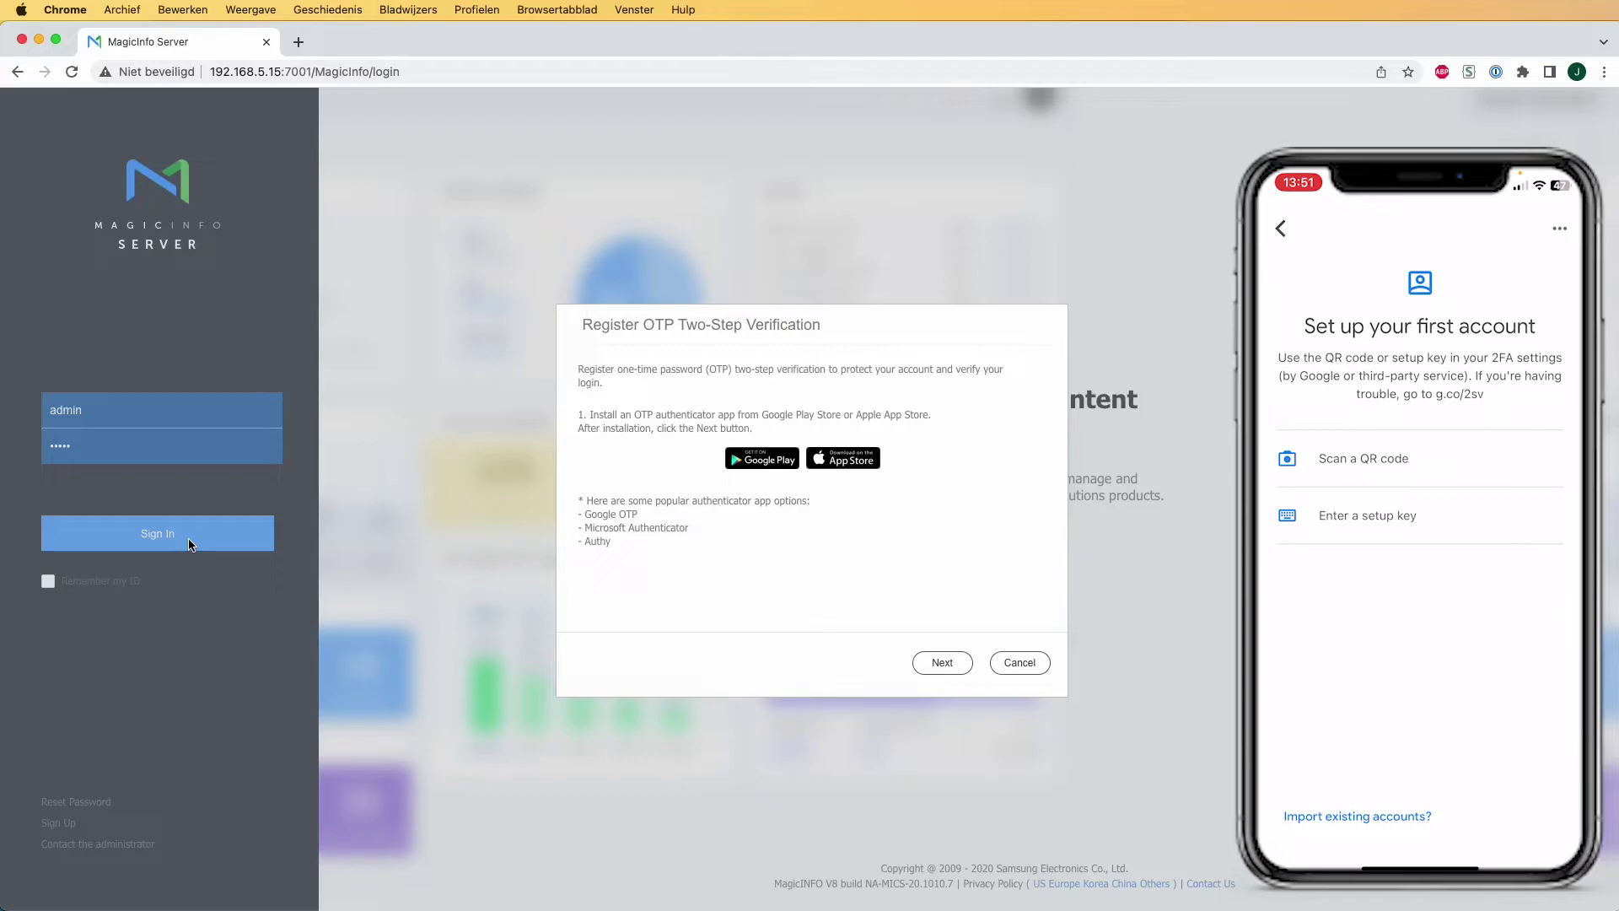
# - Complete OTP registration by entering the six-digit code from the authenticator app
pyautogui.click(946, 666)
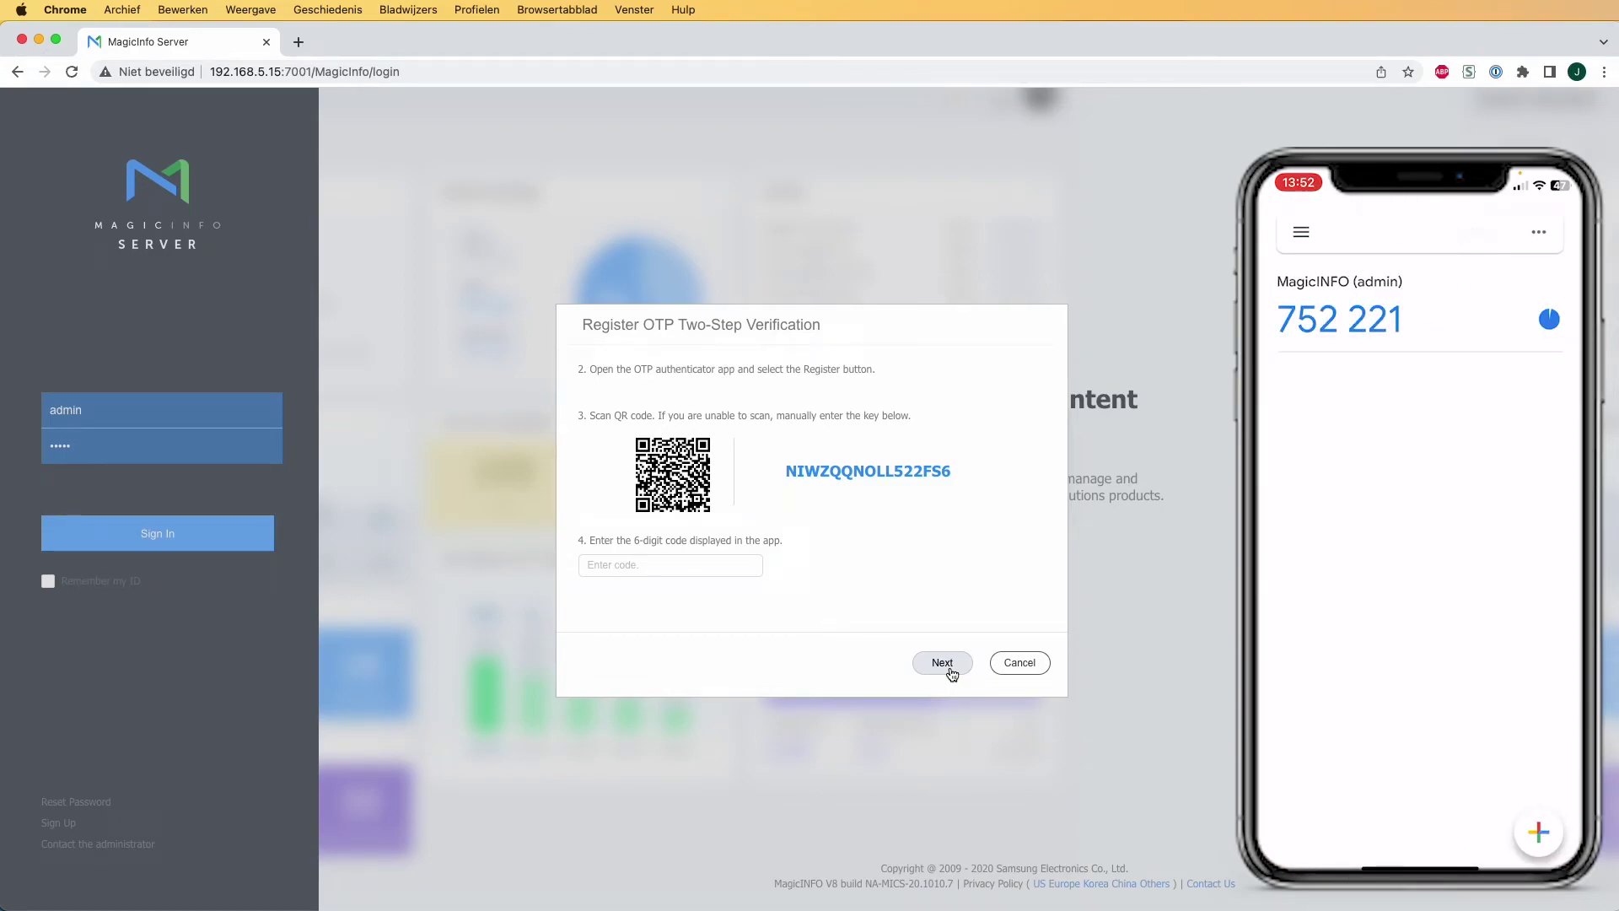
pyautogui.click(690, 559)
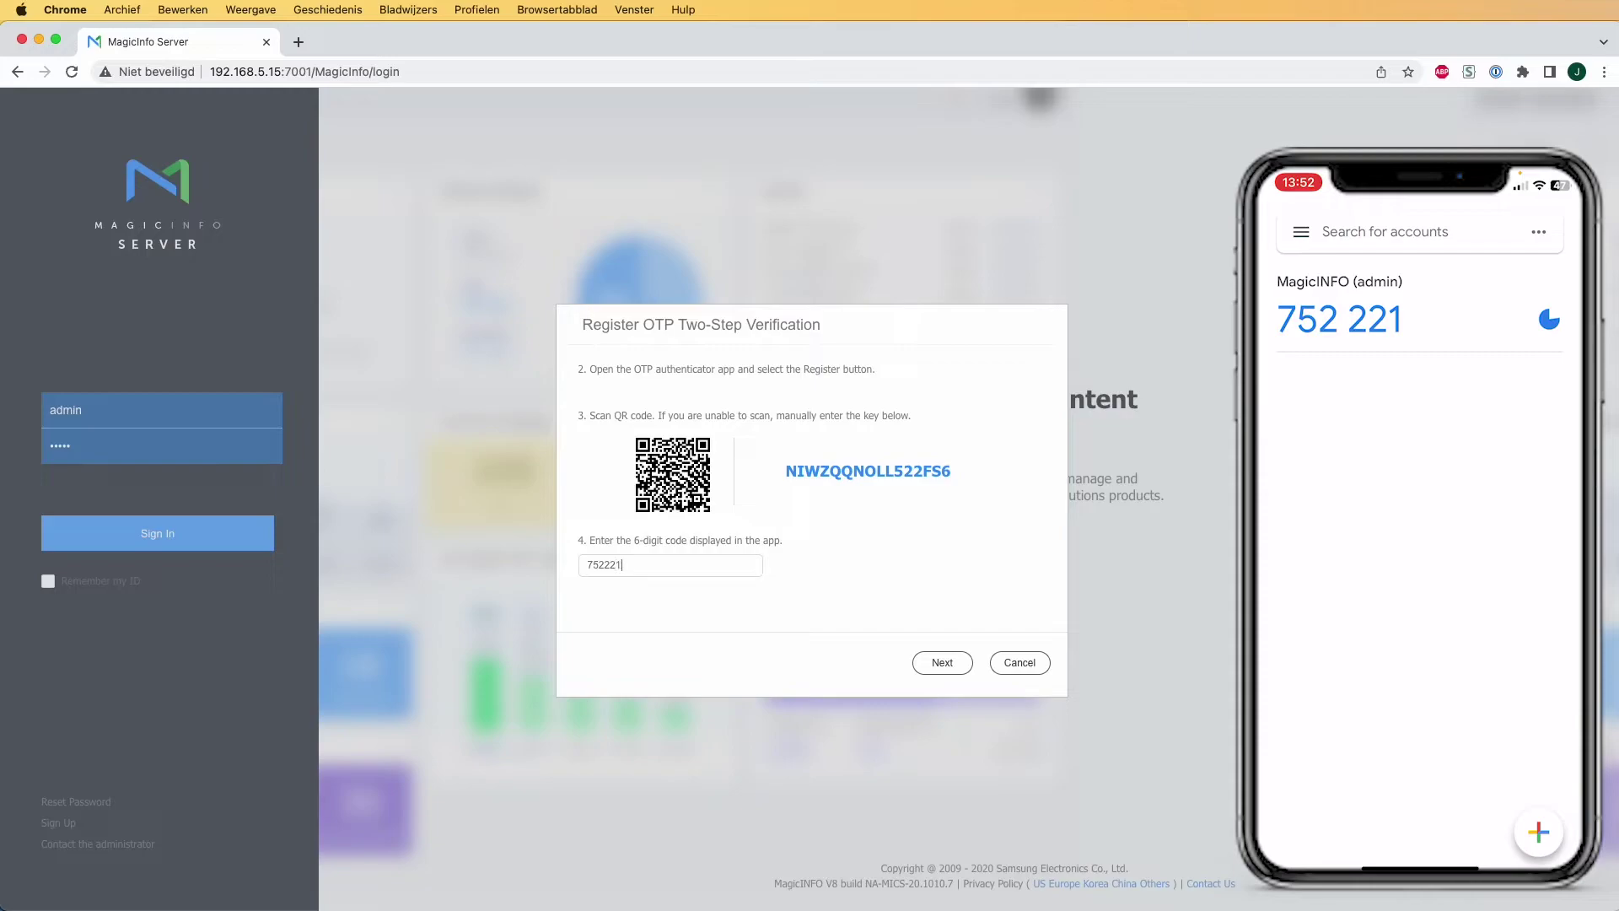
pyautogui.click(954, 672)
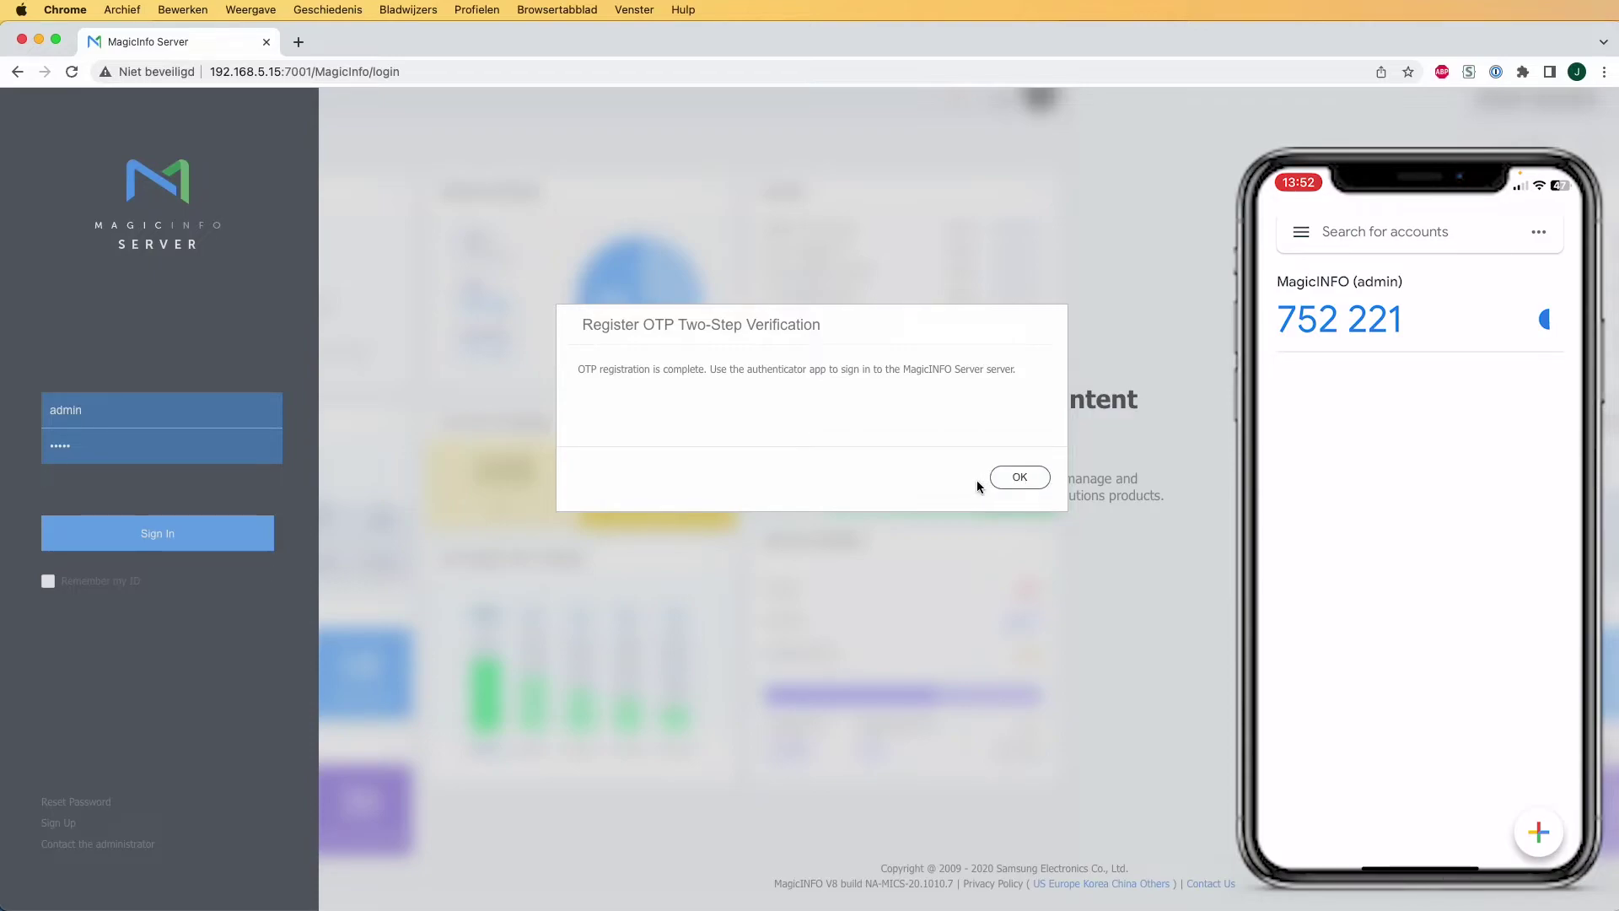
# - Dismiss the confirmation and reopen Server Settings to confirm OTP enabled with 1-day trusted devices
pyautogui.click(1021, 477)
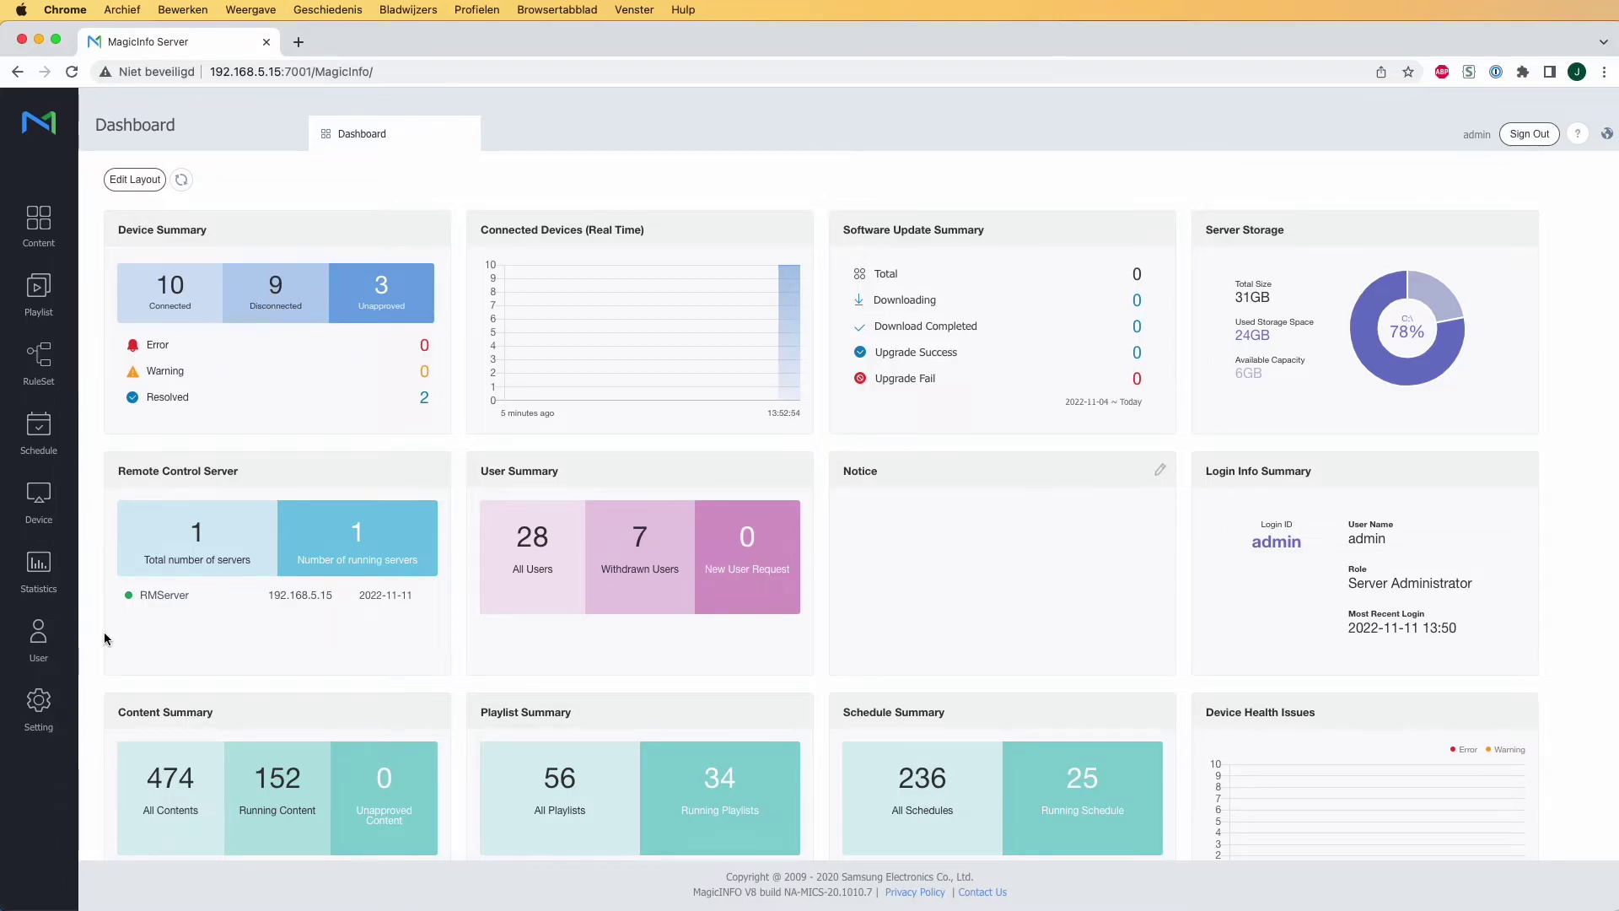
pyautogui.click(35, 703)
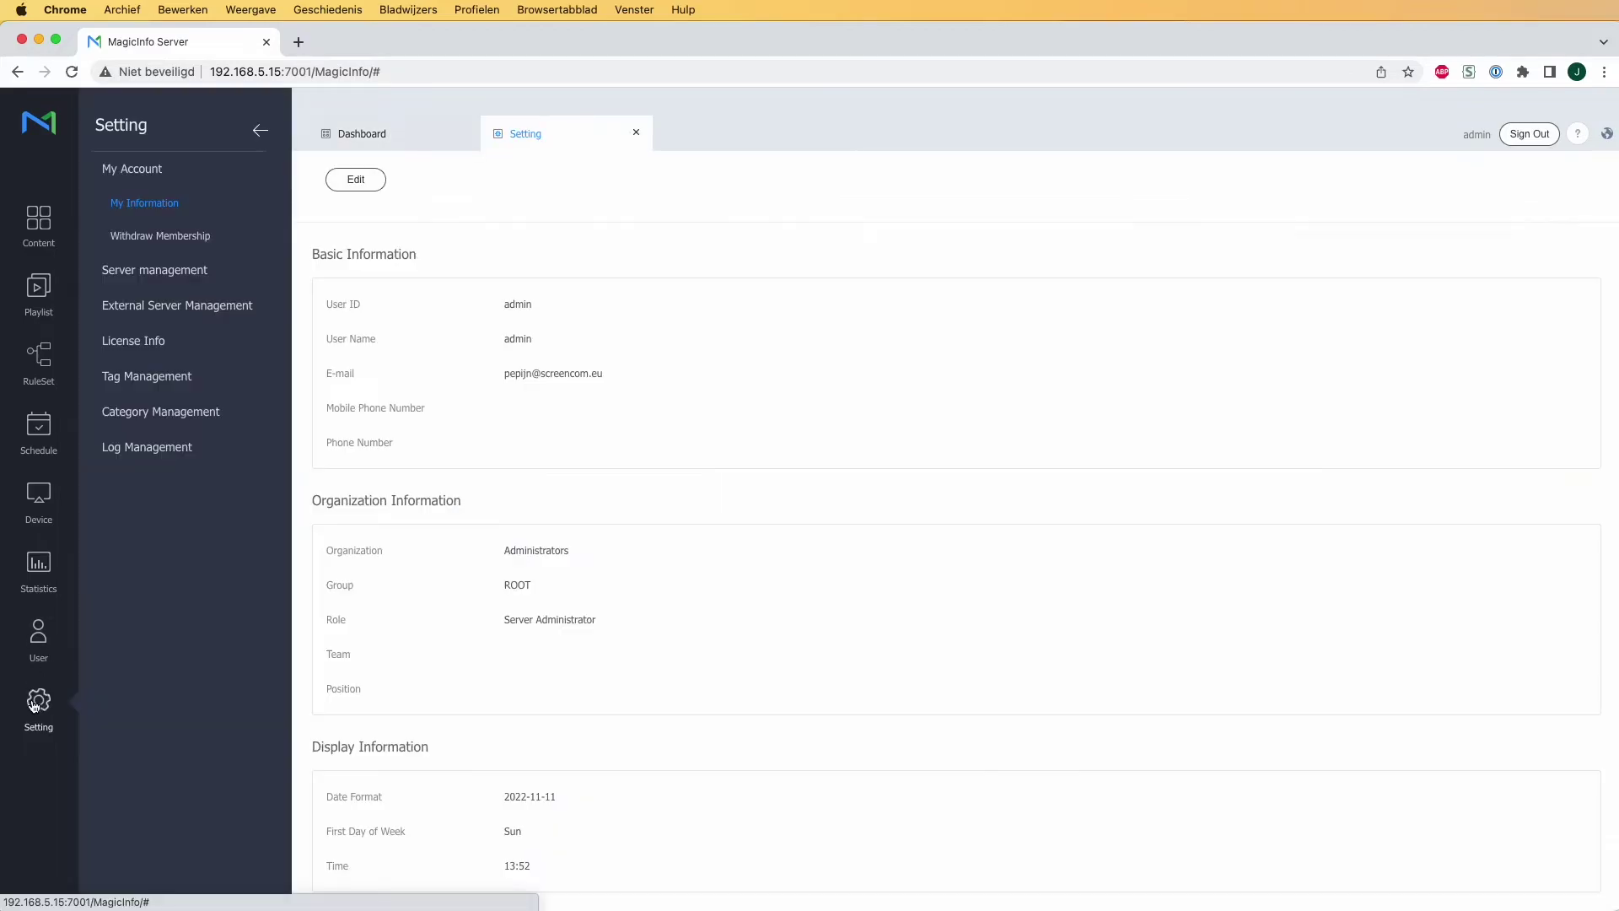
pyautogui.click(181, 272)
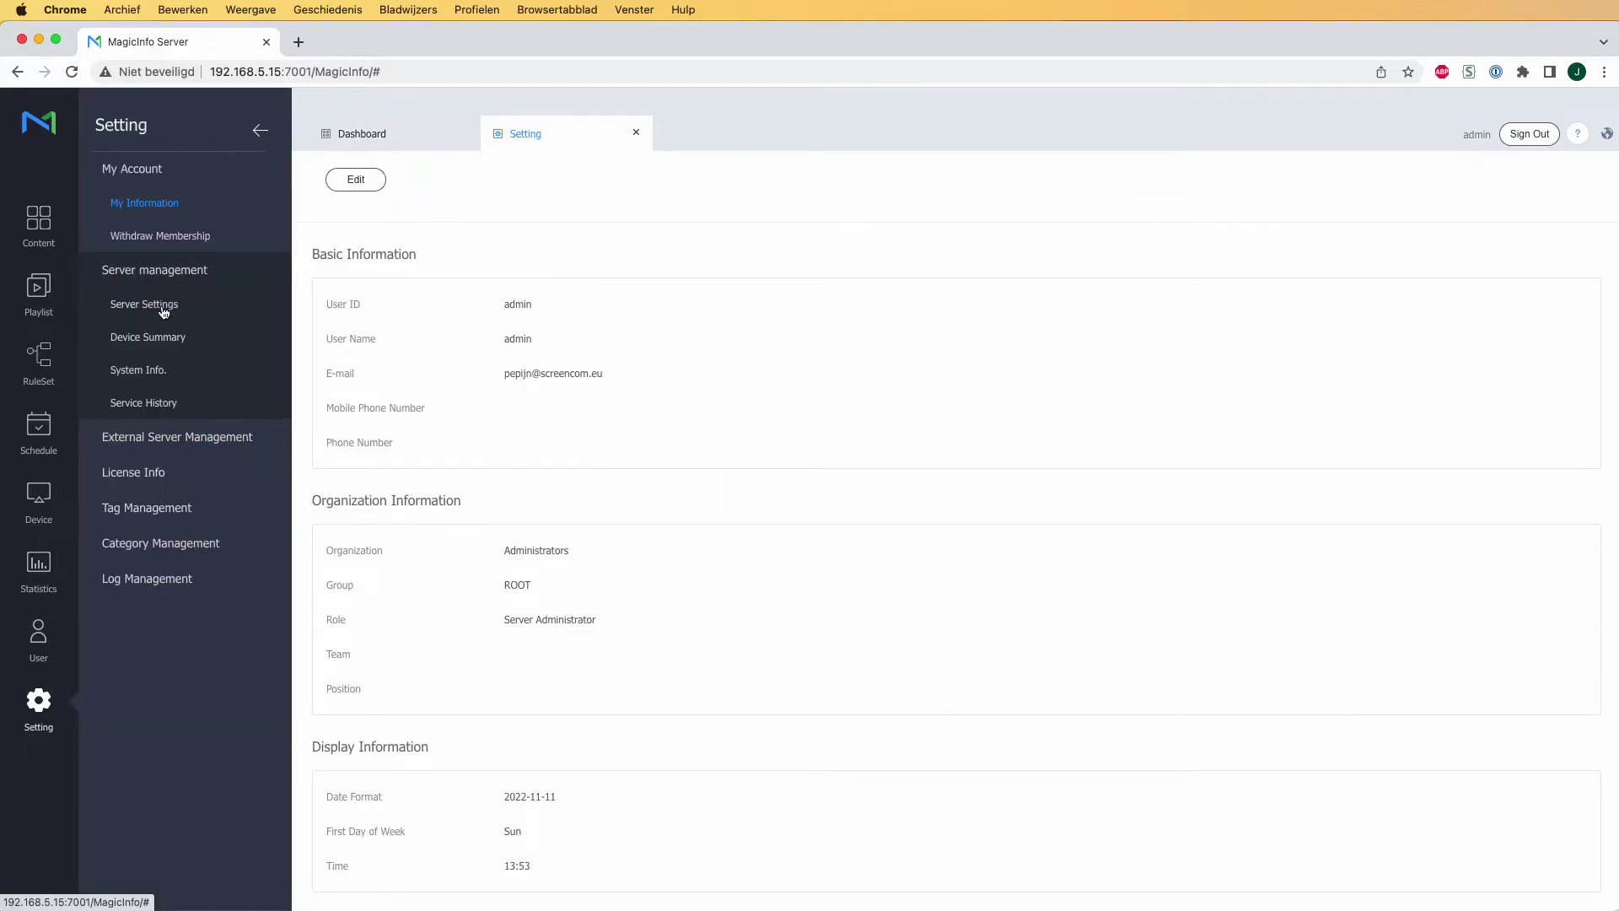
pyautogui.click(164, 311)
pyautogui.scroll(-2, 560, 604)
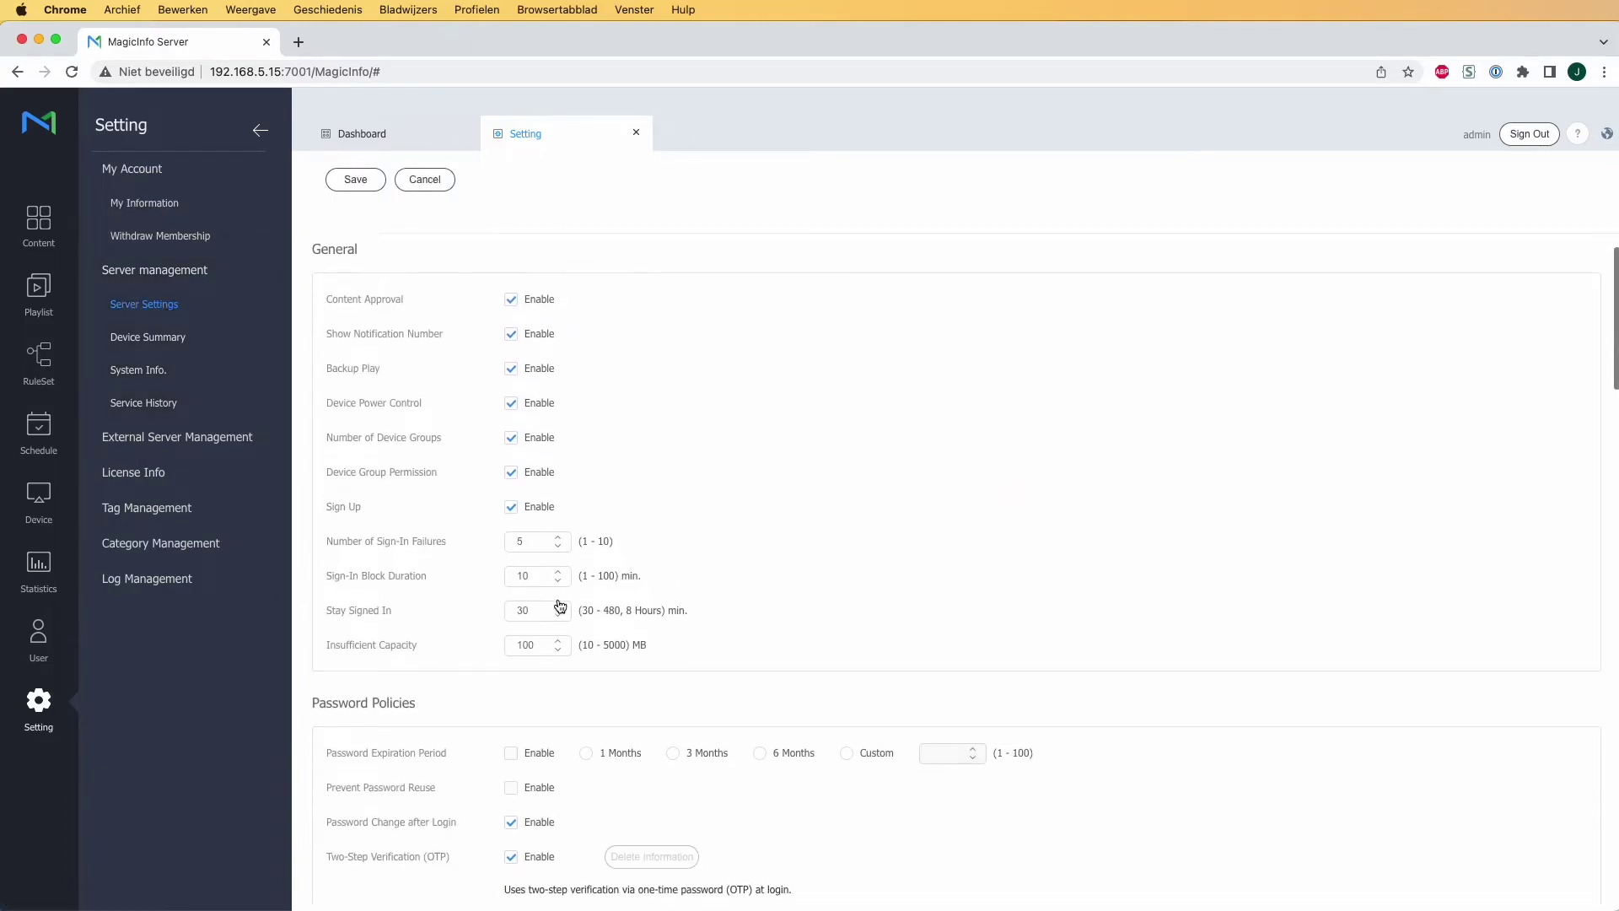
pyautogui.scroll(-4, 560, 603)
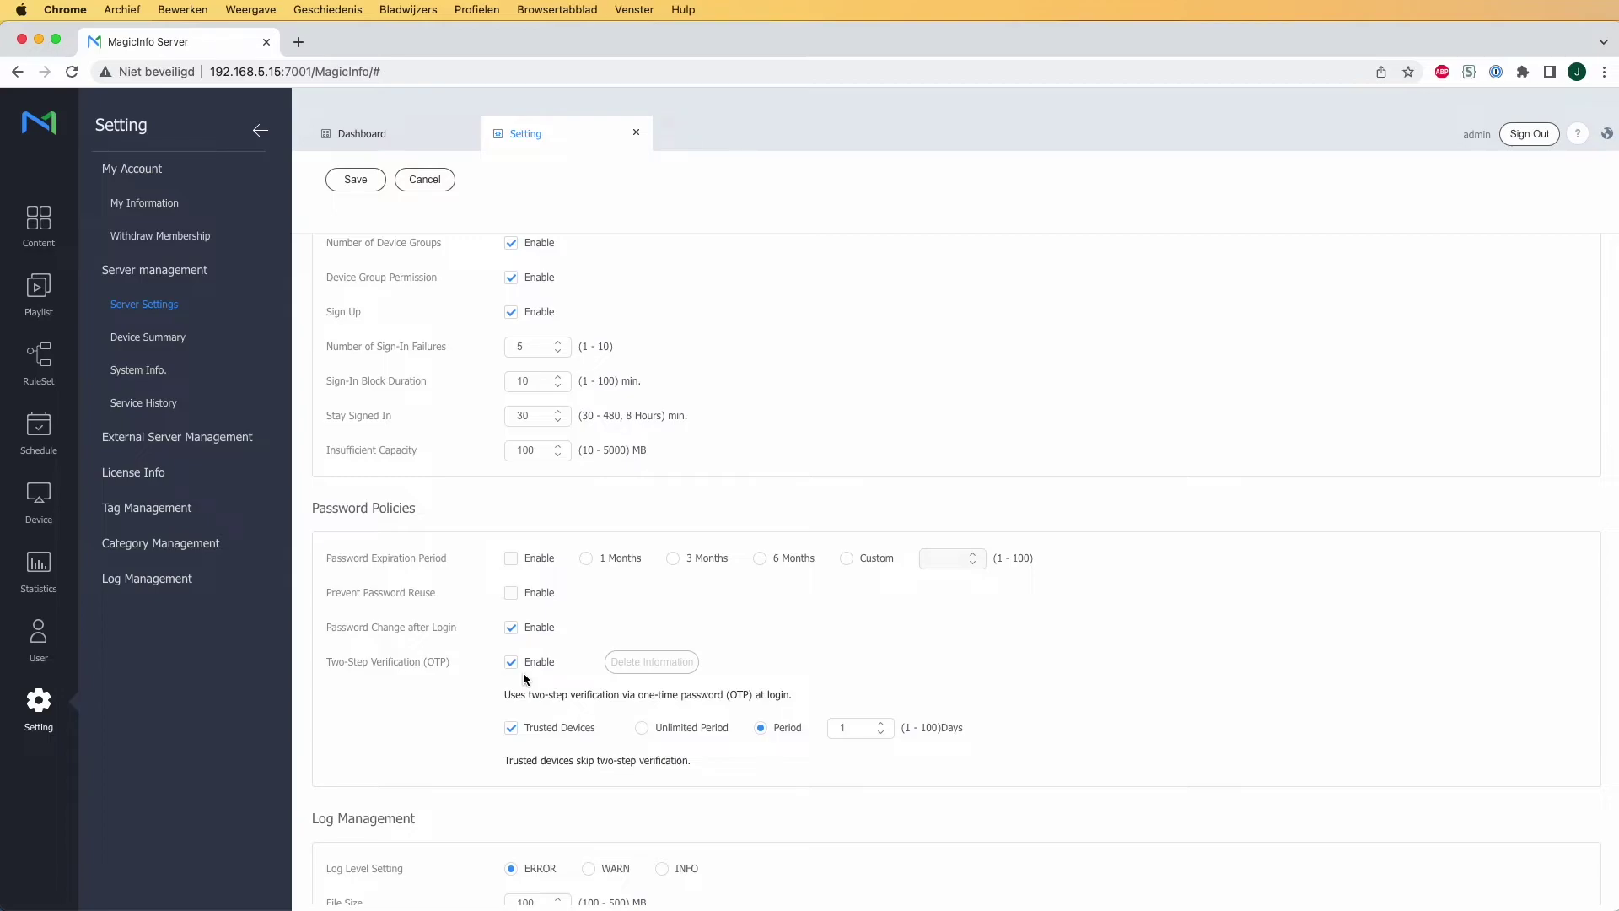
# - Unlock the User list with an OTP code and open the admin's OTP Authentication Information
pyautogui.click(29, 637)
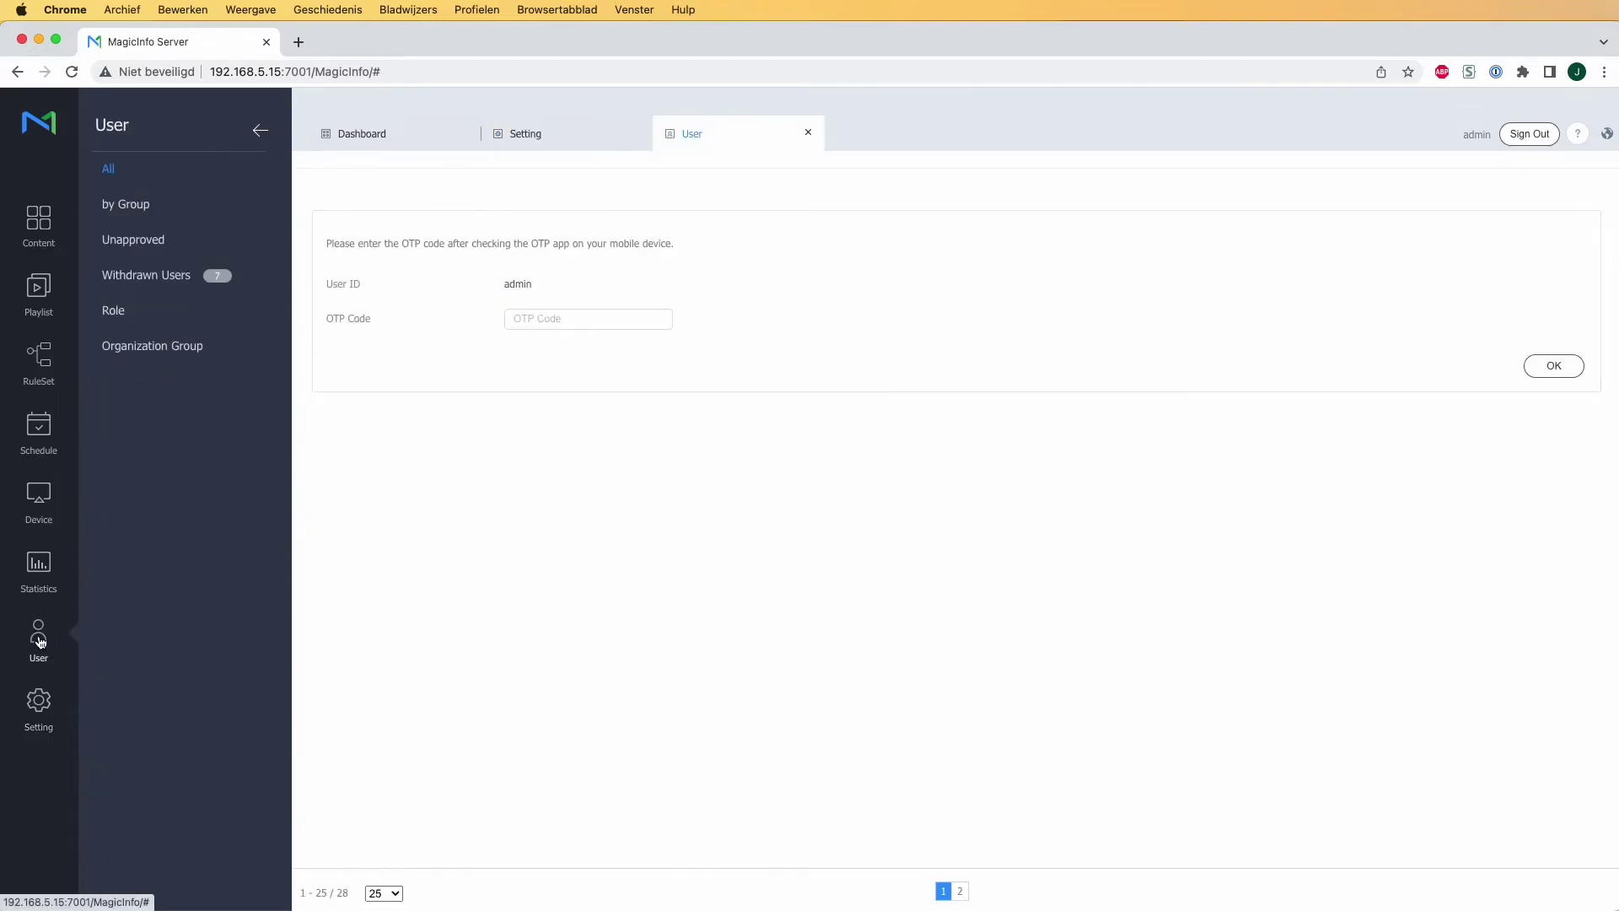
pyautogui.click(610, 320)
pyautogui.press('Return')
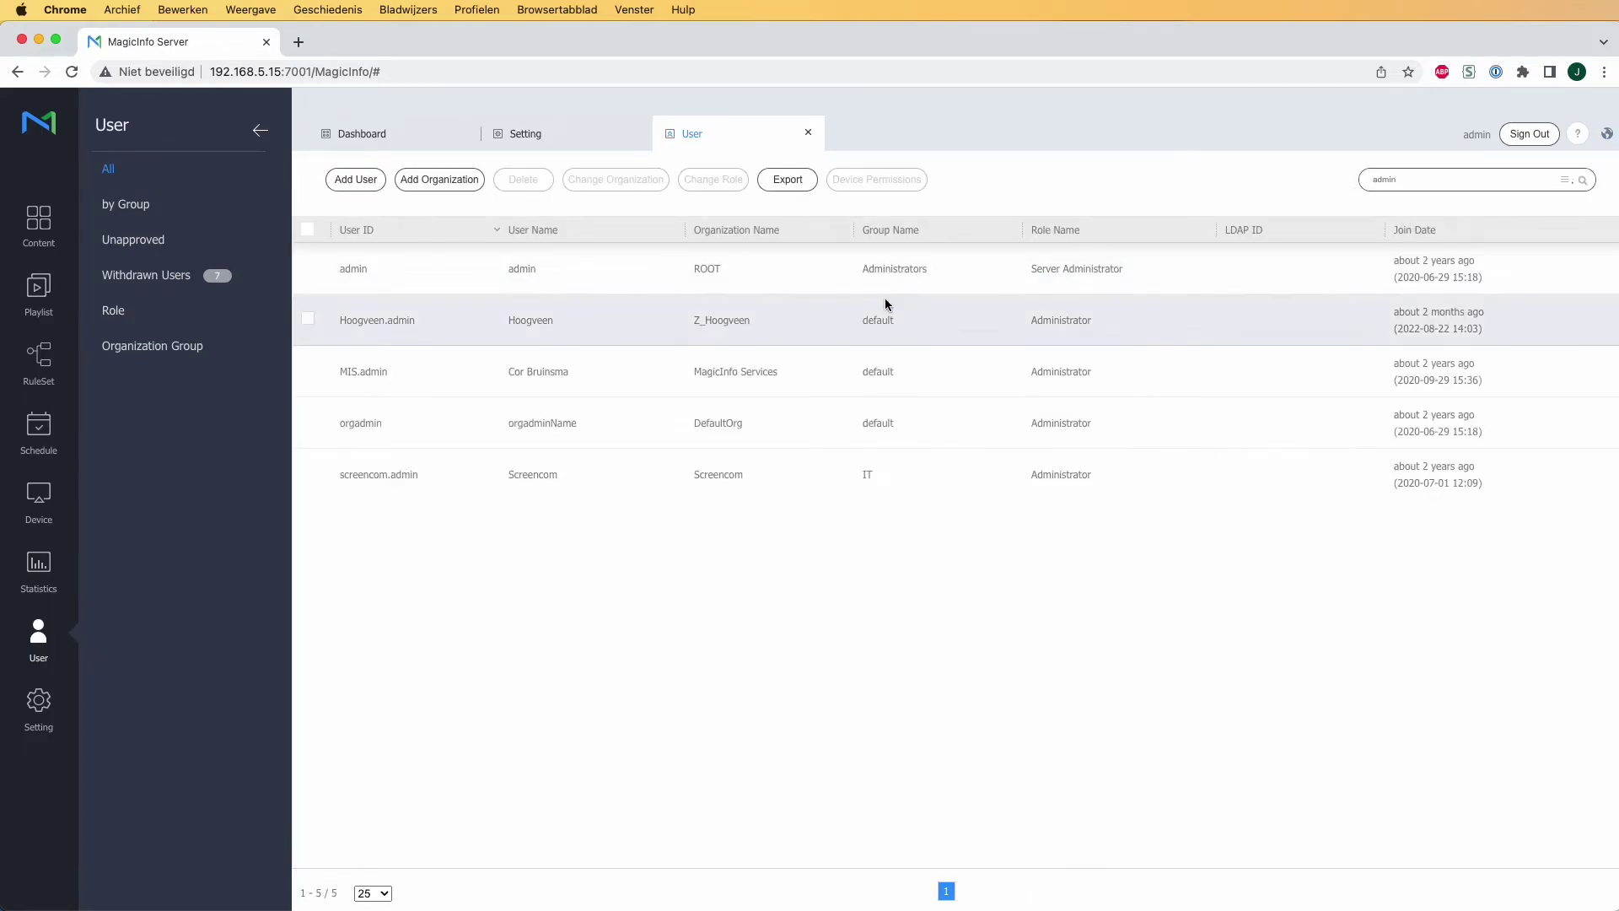
pyautogui.click(363, 268)
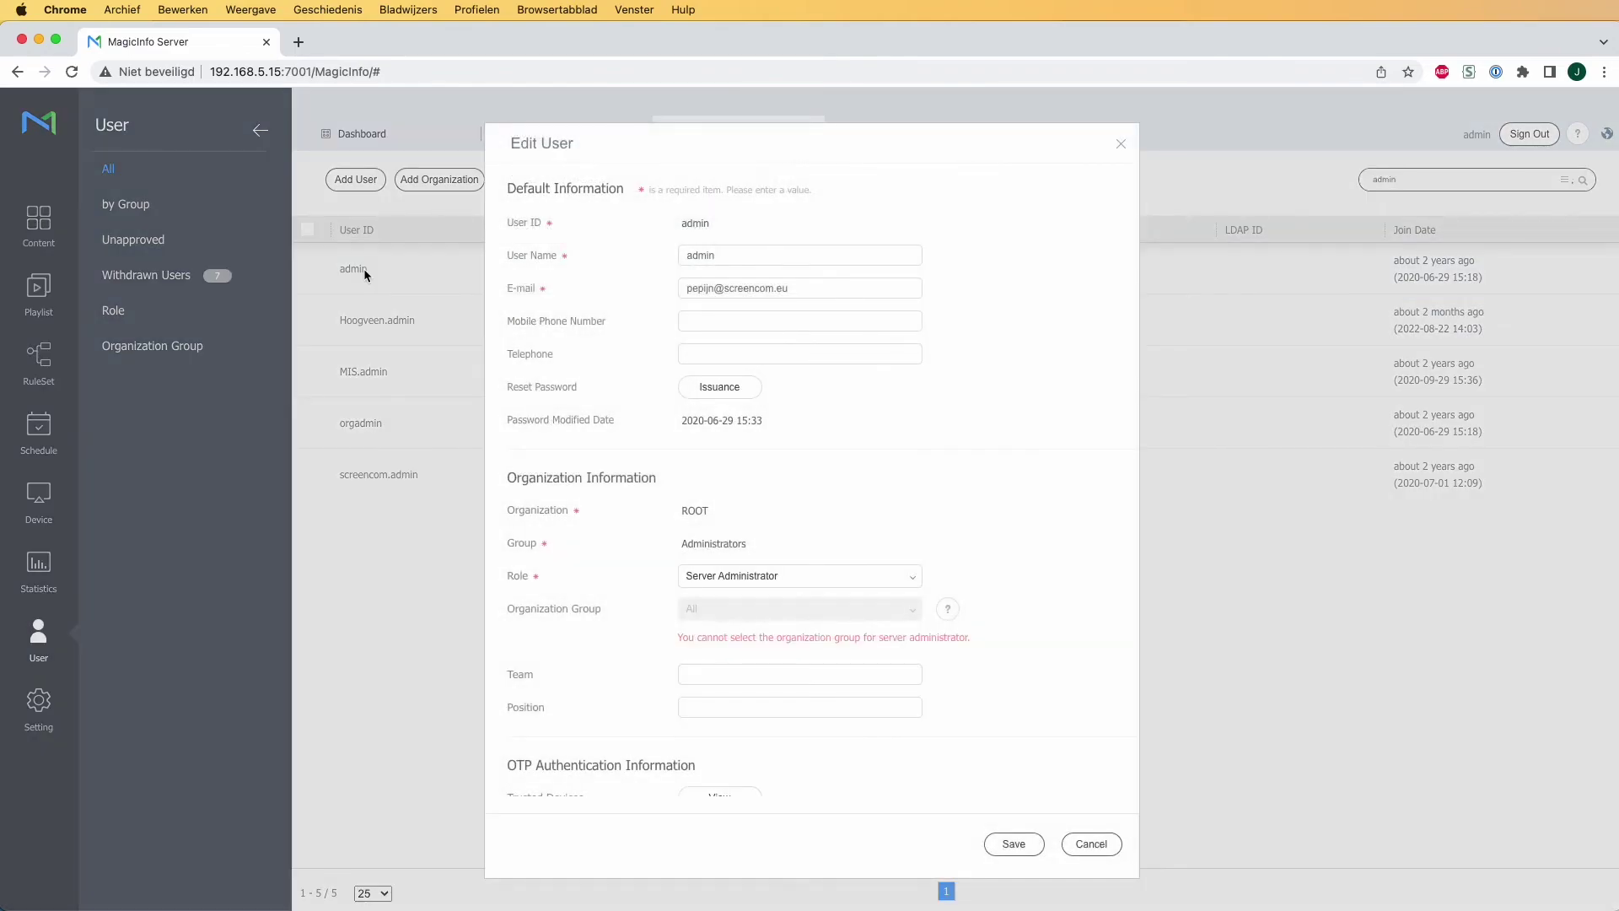
pyautogui.scroll(-4, 846, 433)
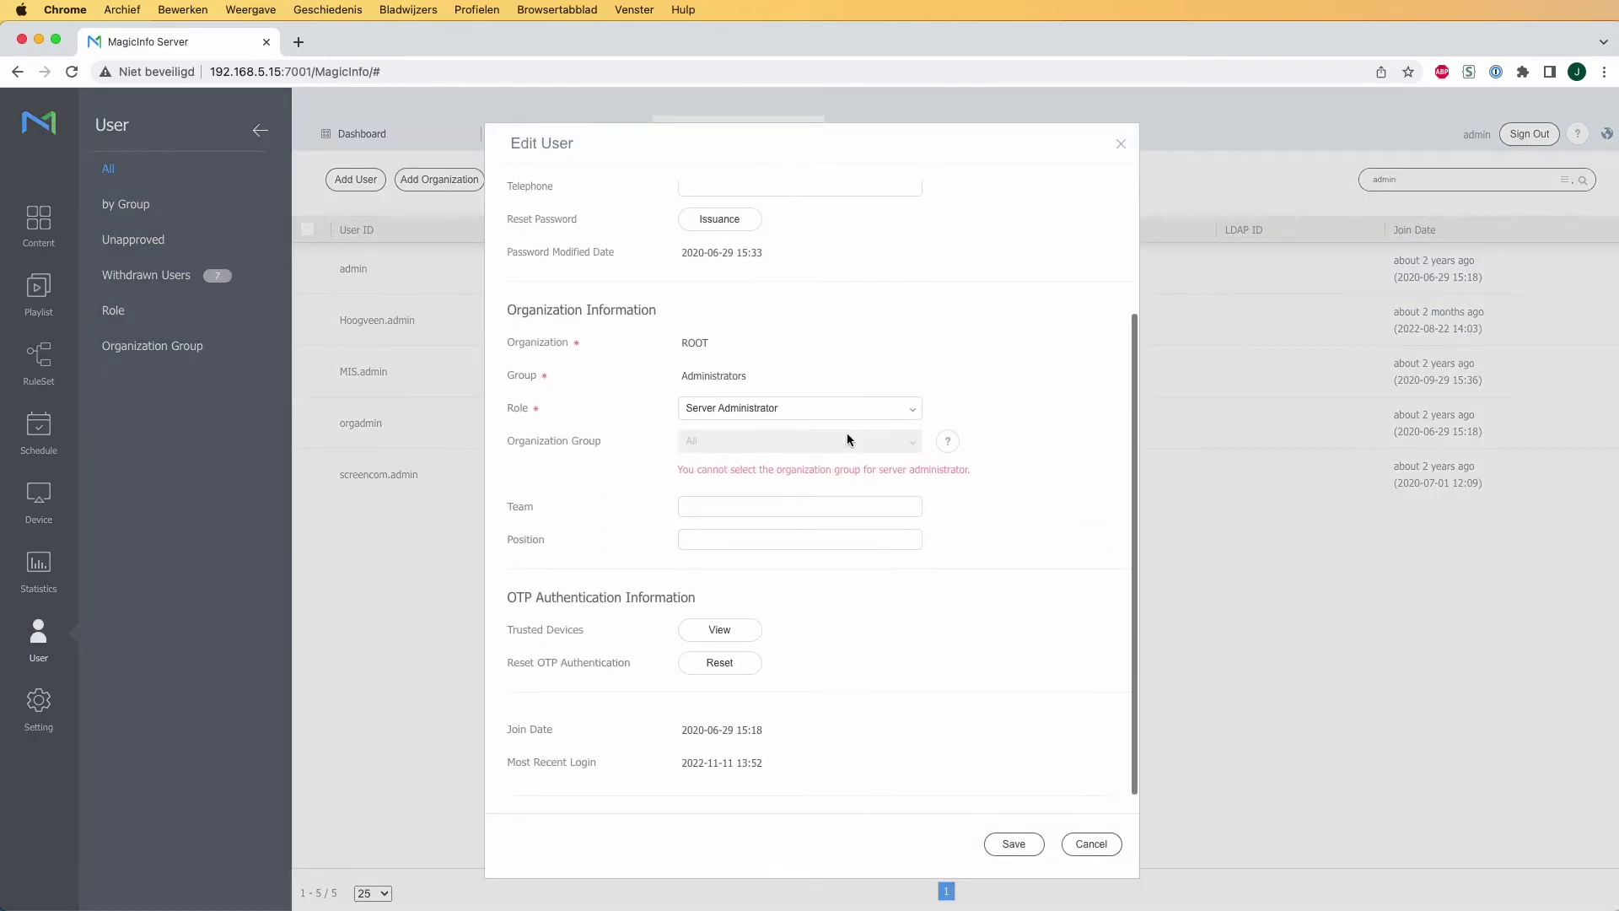